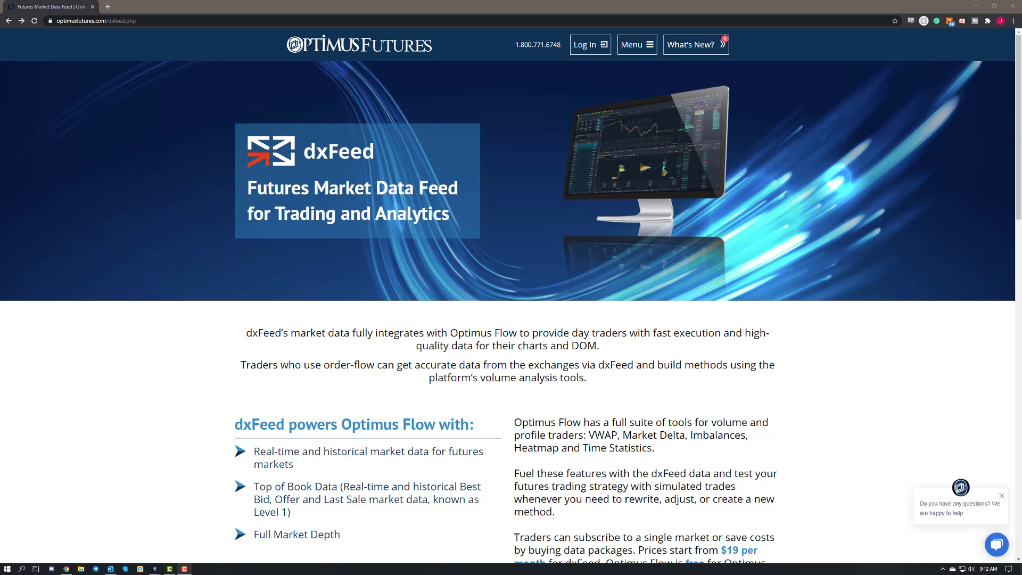
Scroll down the dxFeed page to the Subscribe to dxFeed + Optimus Flow section.
scroll(903, 144, "down", 8)
scroll(694, 353, "down", 1)
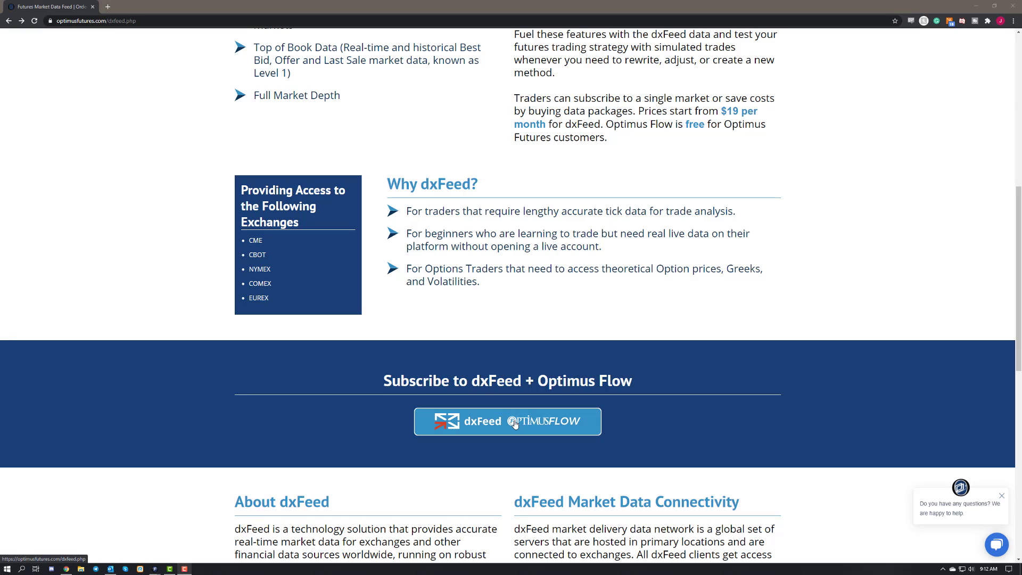
Open the dxFeed + Optimus Flow sign-up form and submit it with Get dxFeed.
left_click(515, 424)
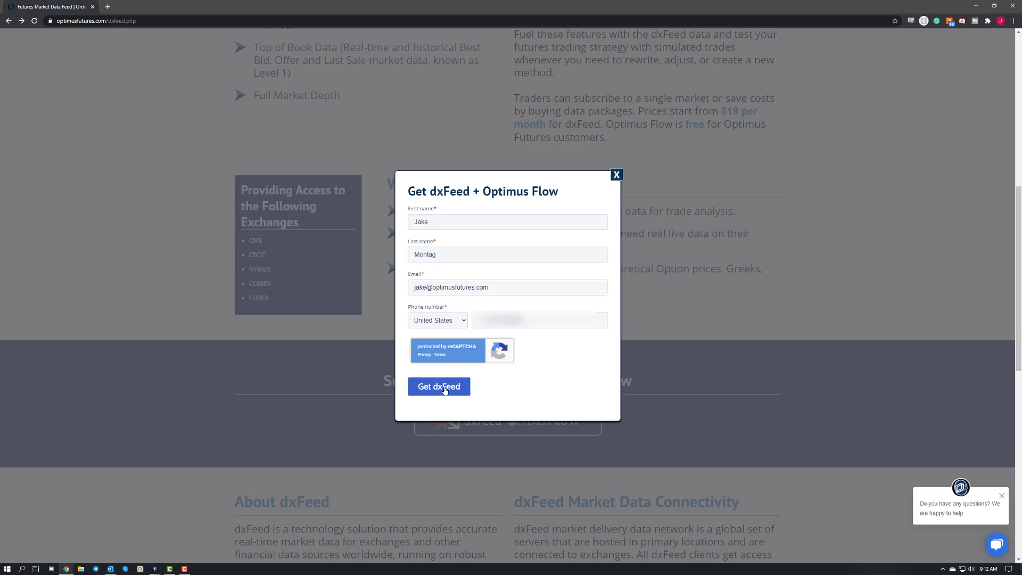
left_click(445, 390)
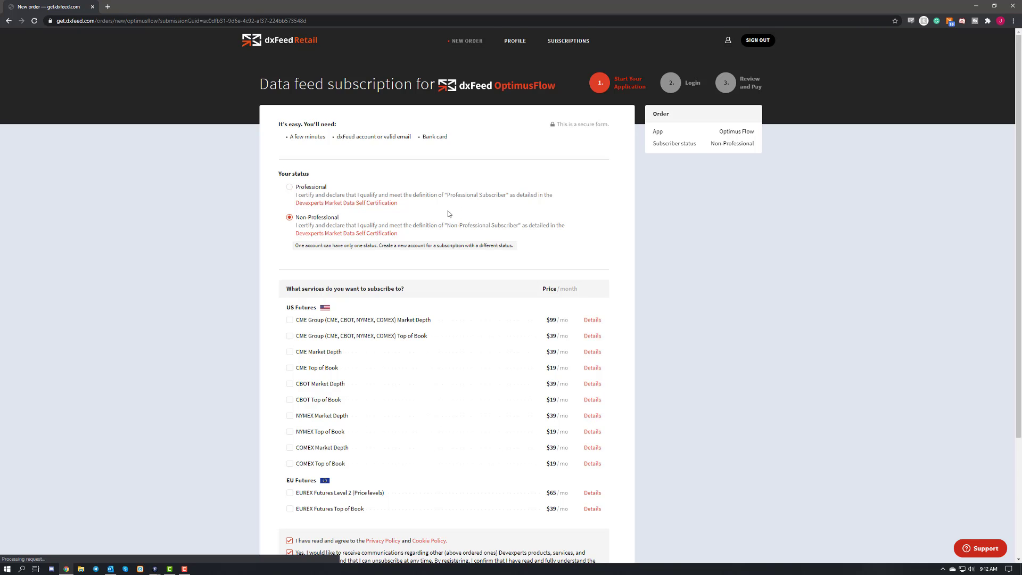
scroll(450, 219, "down", 2)
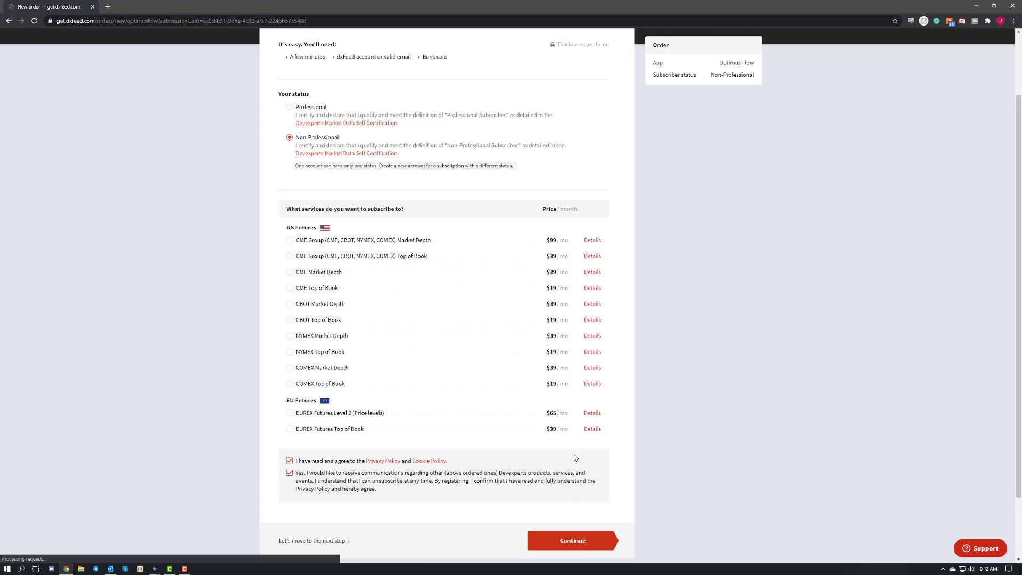
scroll(576, 440, "up", 2)
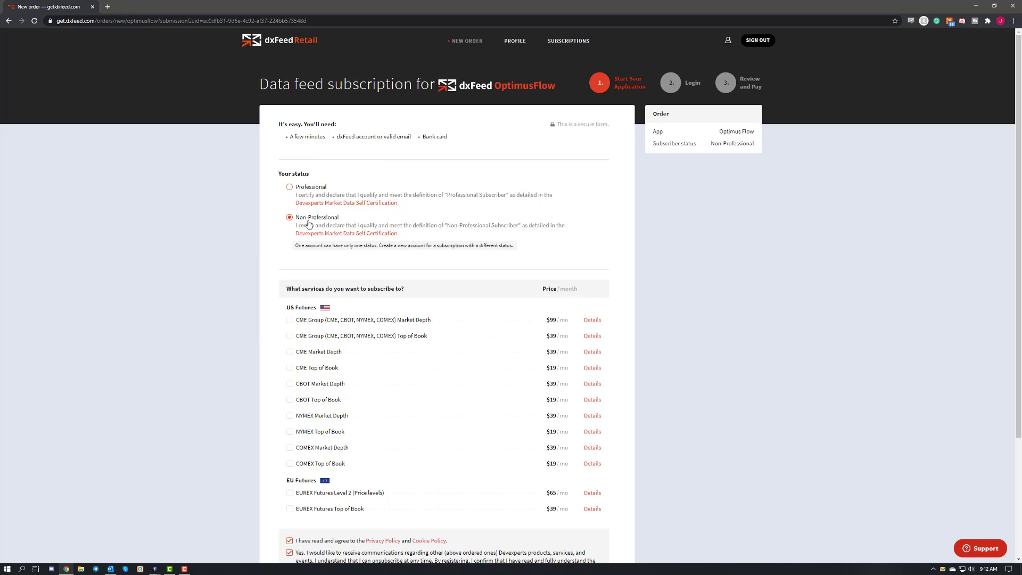
Choose Non-Professional status, add $99/month CME Group Market Depth, and continue to Review and Pay.
left_click(311, 189)
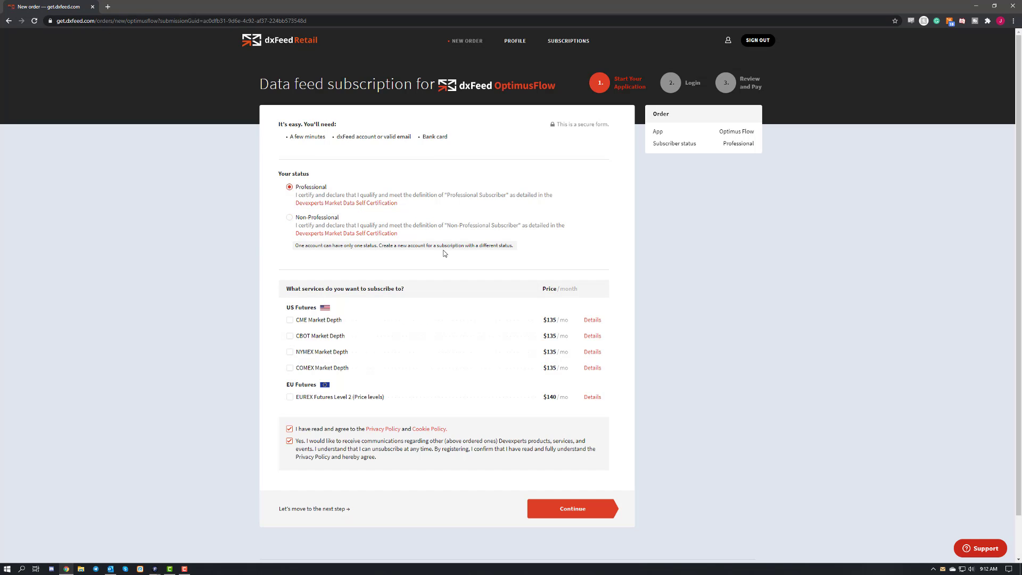
left_click(316, 222)
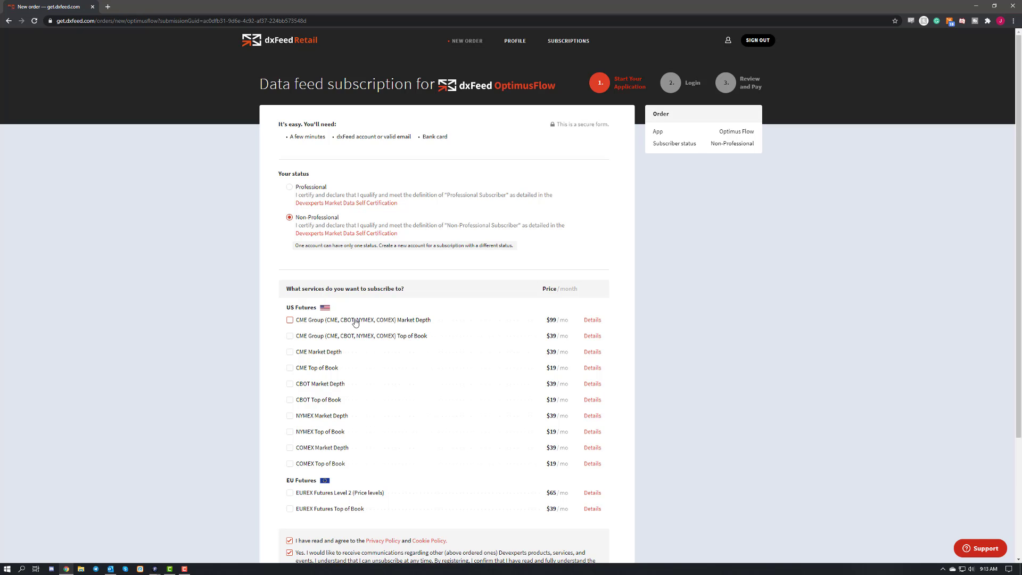
left_click(351, 323)
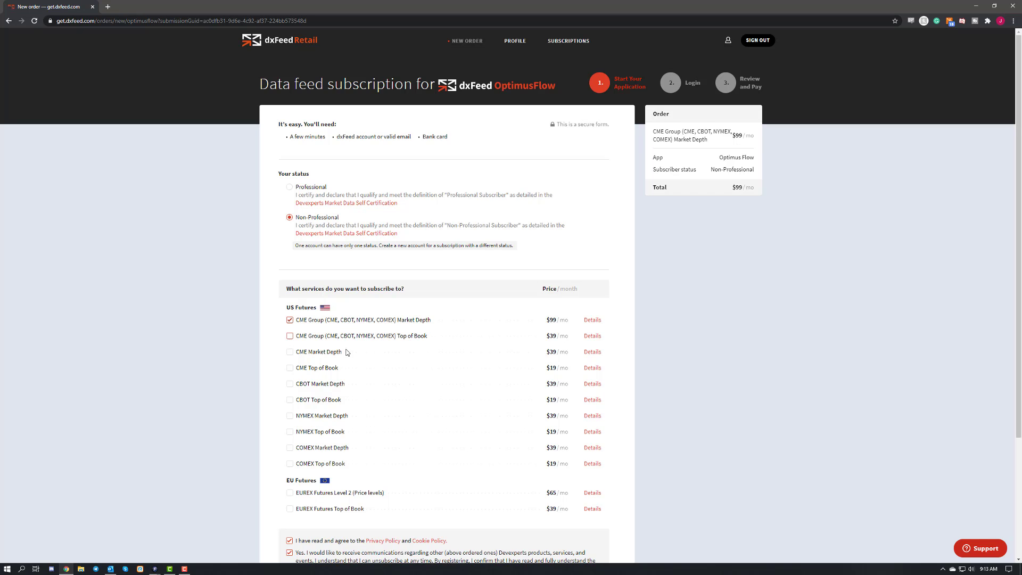
scroll(353, 339, "down", 3)
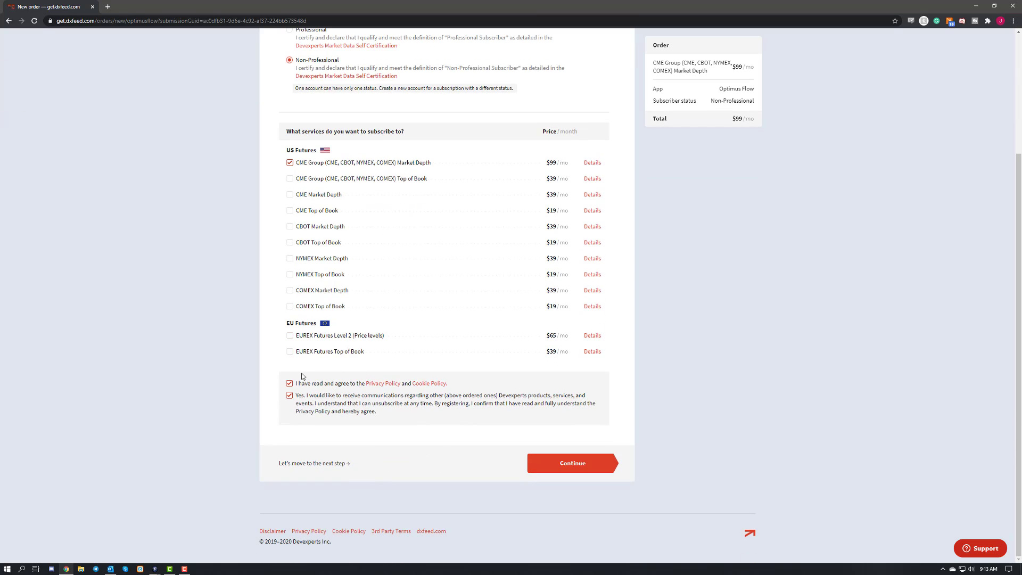
left_click(564, 468)
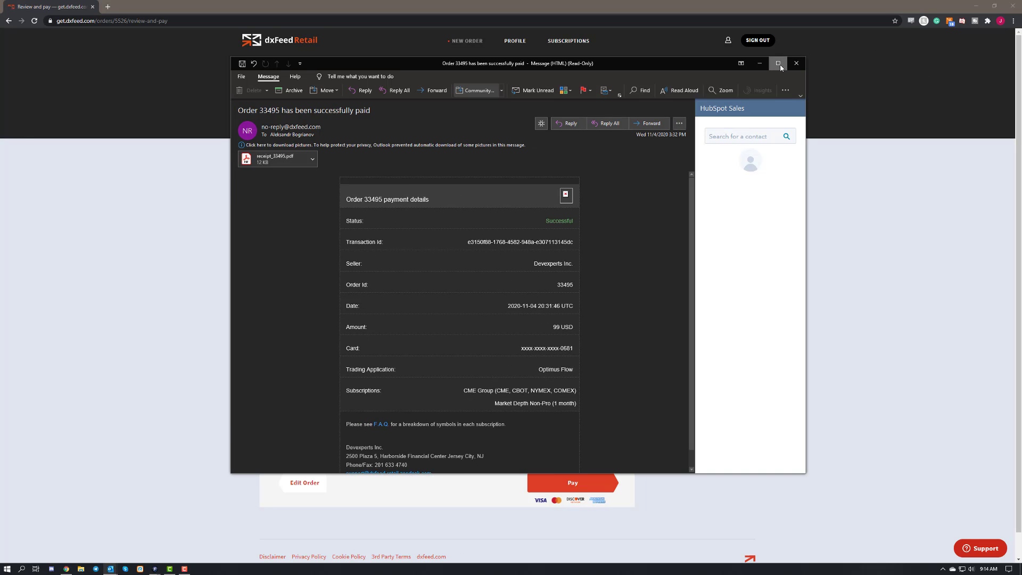
Maximize the dxFeed email confirming the 99 USD CME Group Market Depth payment.
left_click(778, 64)
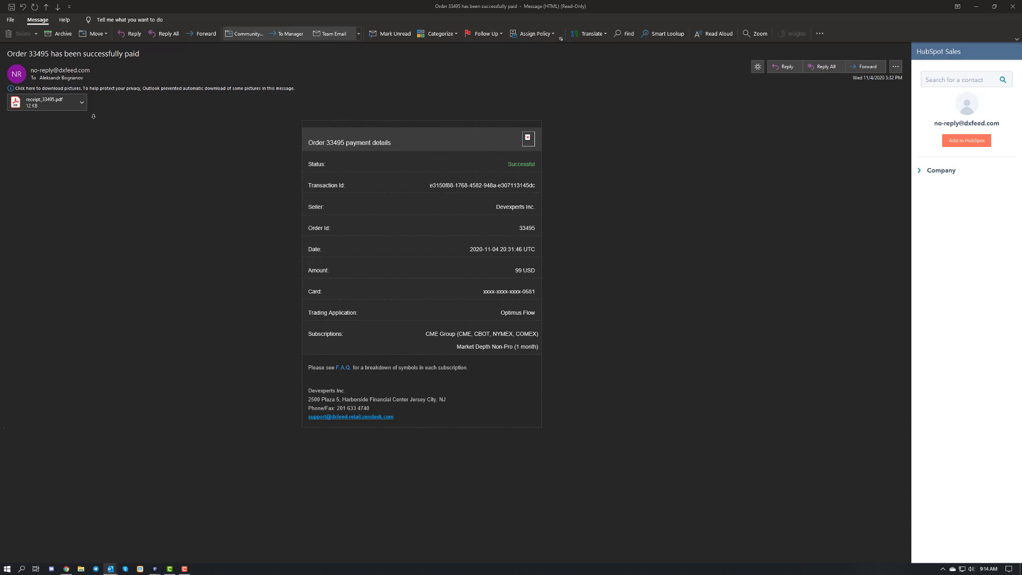
Preview the attached 99 USD payment receipt PDF, then close the email.
left_click(49, 102)
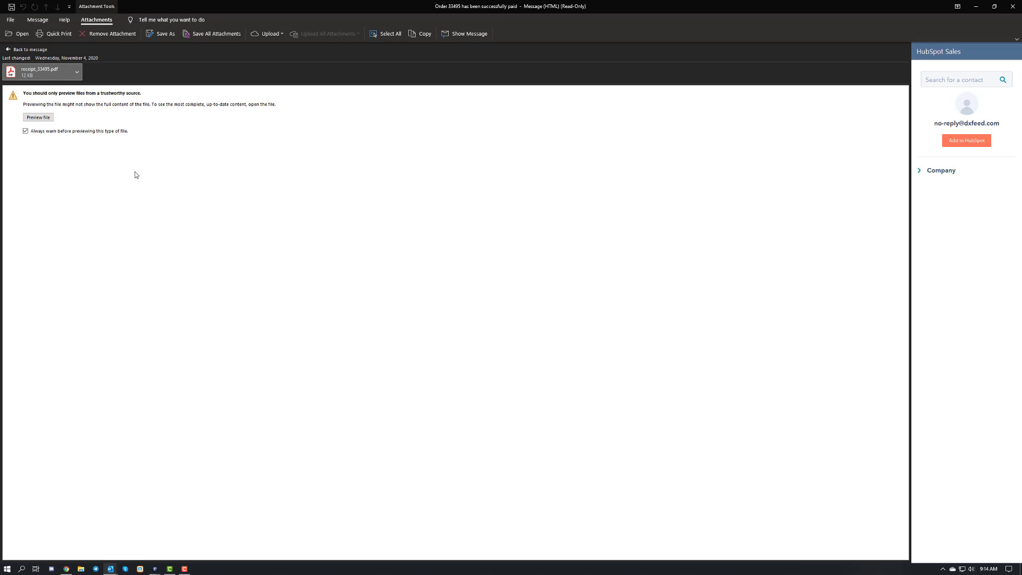
left_click(43, 117)
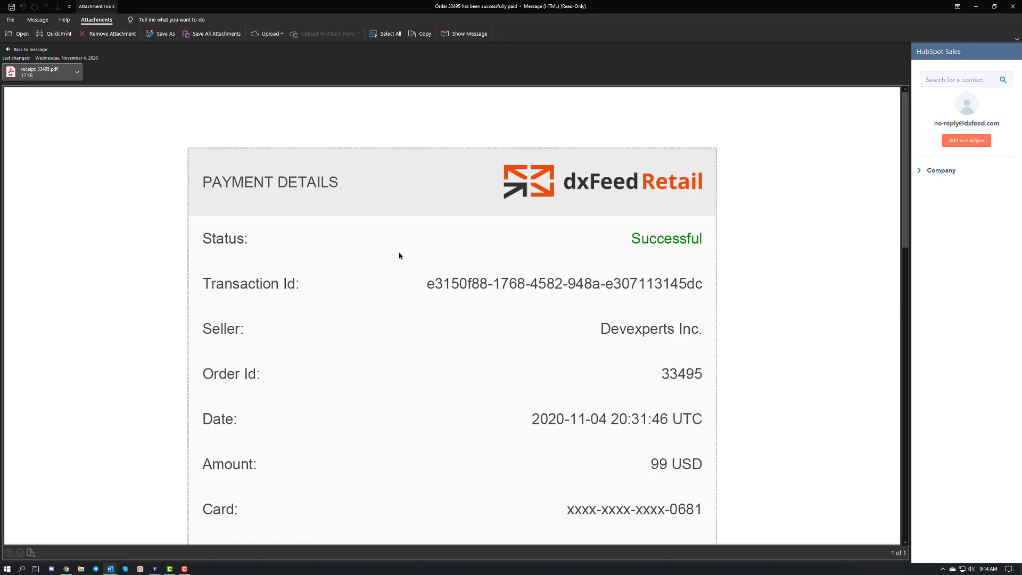
scroll(399, 256, "down", 3)
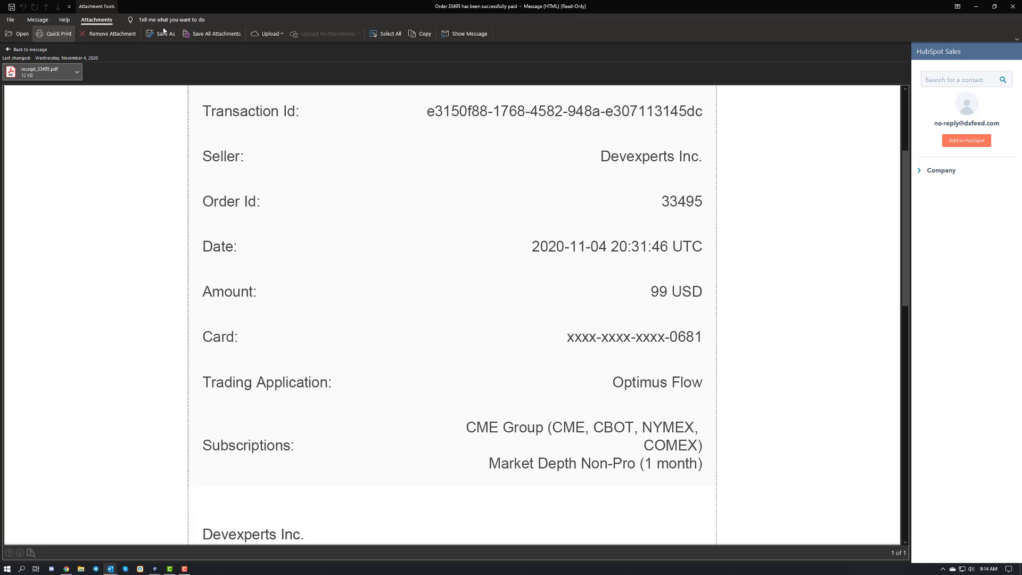
left_click(1013, 7)
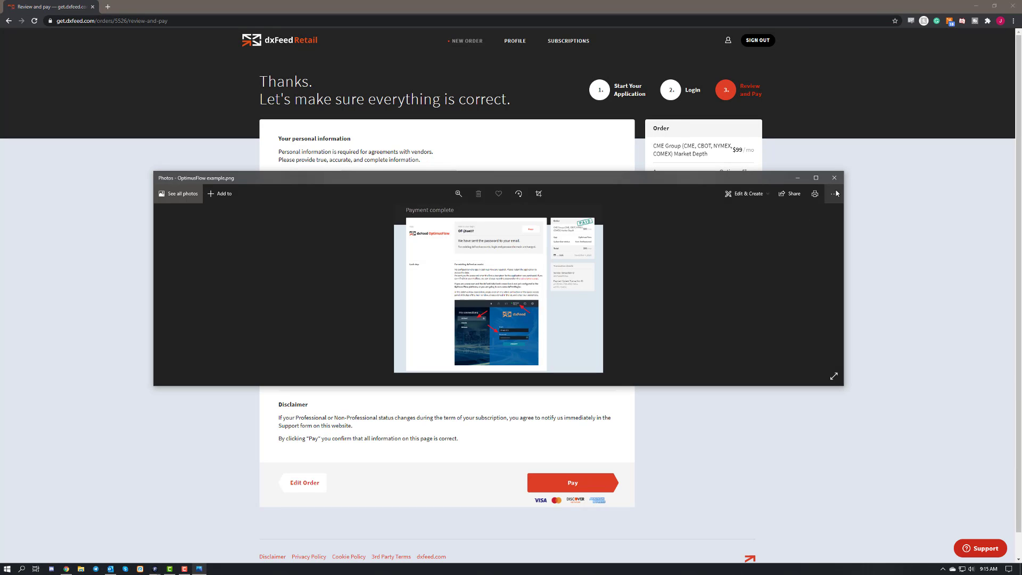
Close the payment-complete image and bring the Optimus Flow chart and DOM workspace forward.
left_click(821, 182)
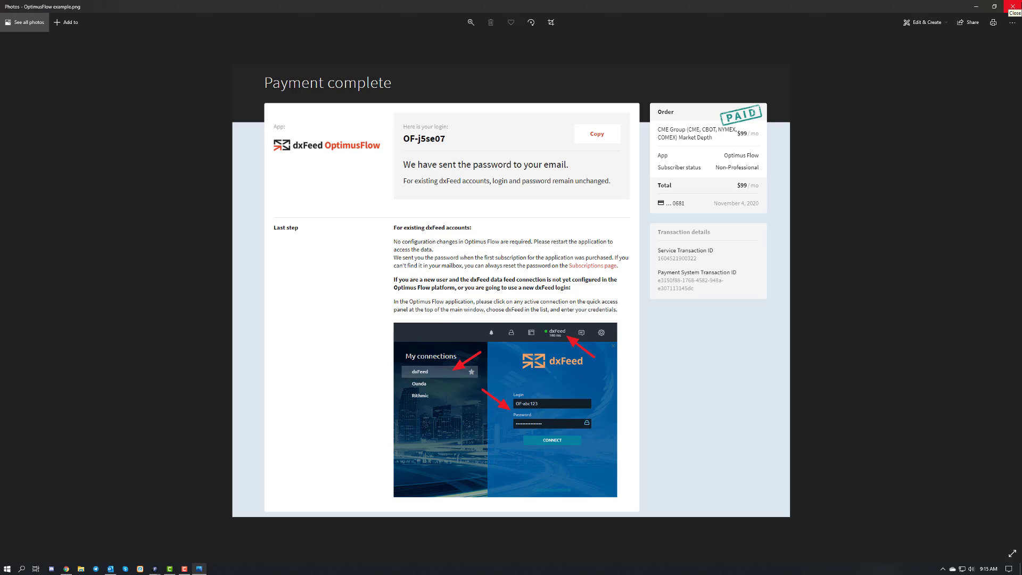
left_click(1013, 6)
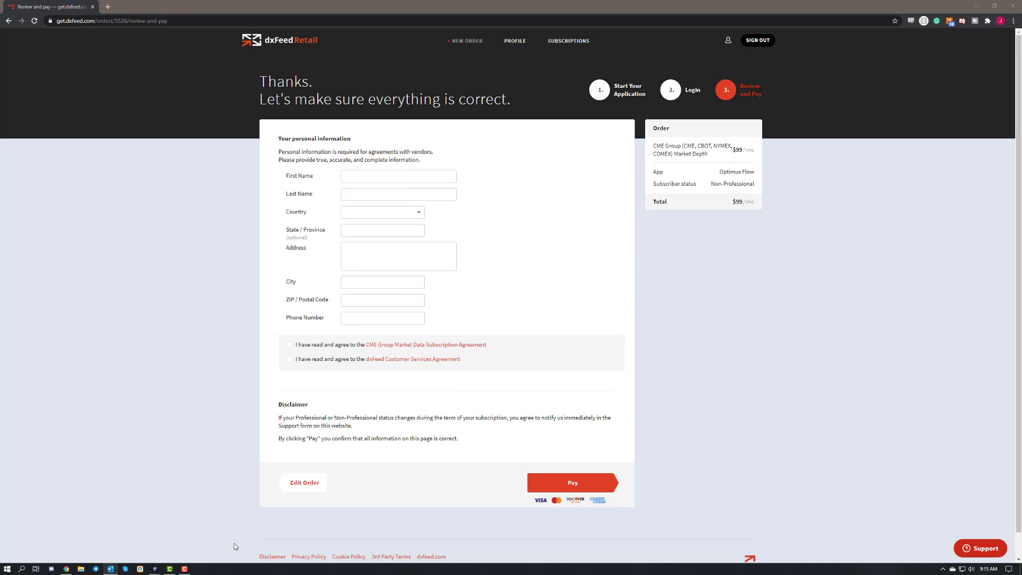
mouse_move(154, 568)
left_click(218, 537)
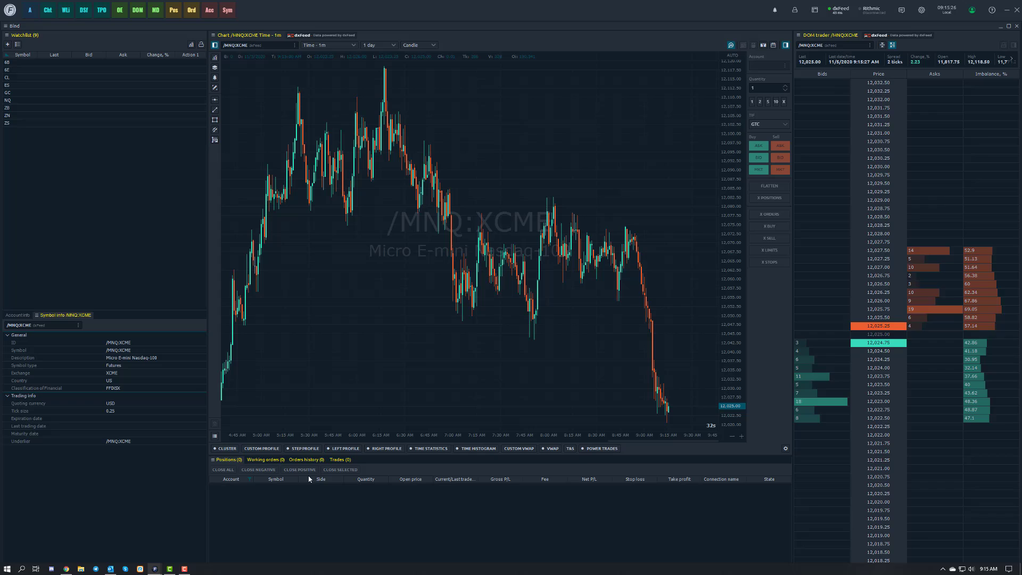
right_click(596, 9)
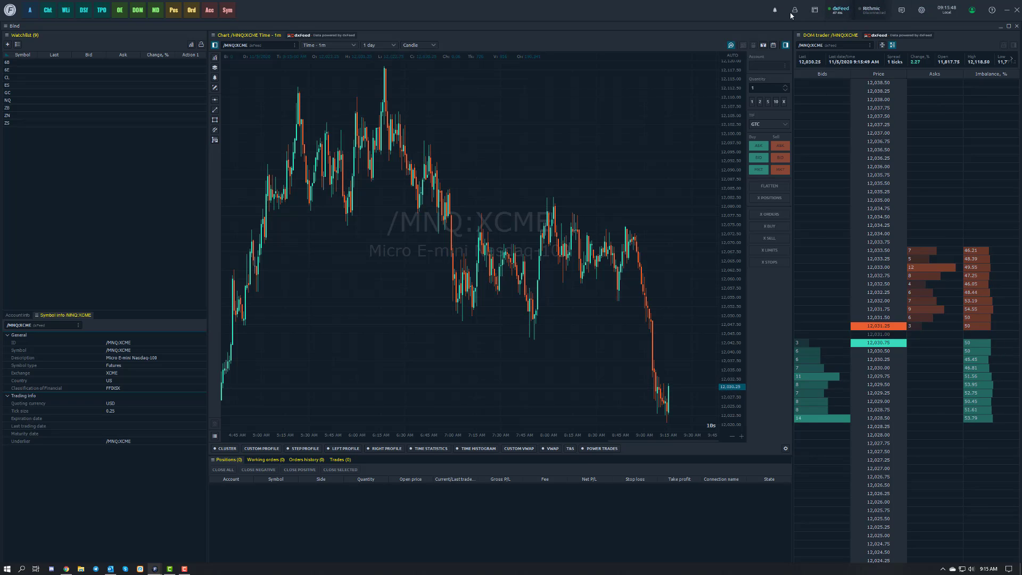
Disconnect the dxFeed connection from the Connections window's My connections list.
right_click(675, 12)
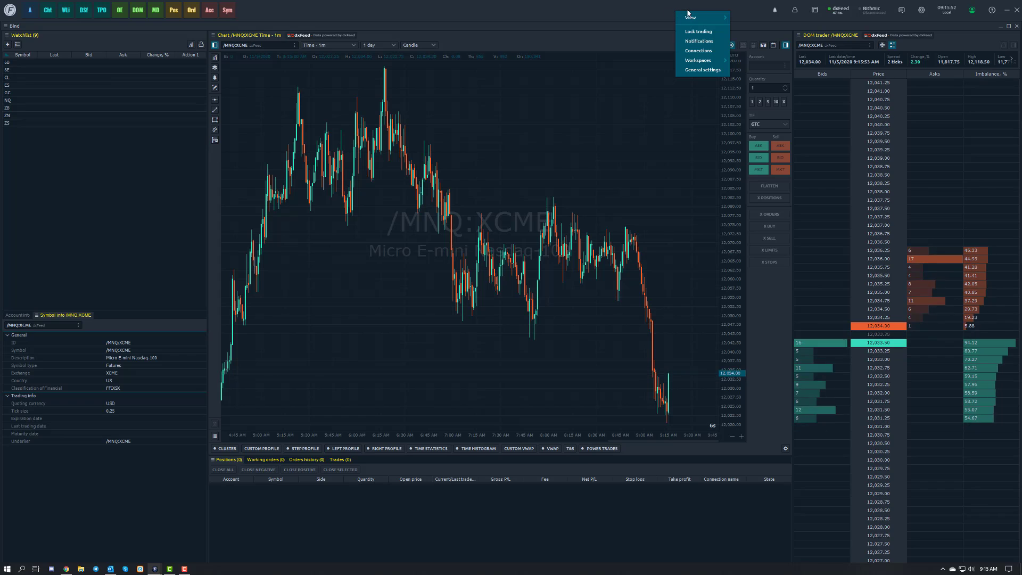
left_click(695, 51)
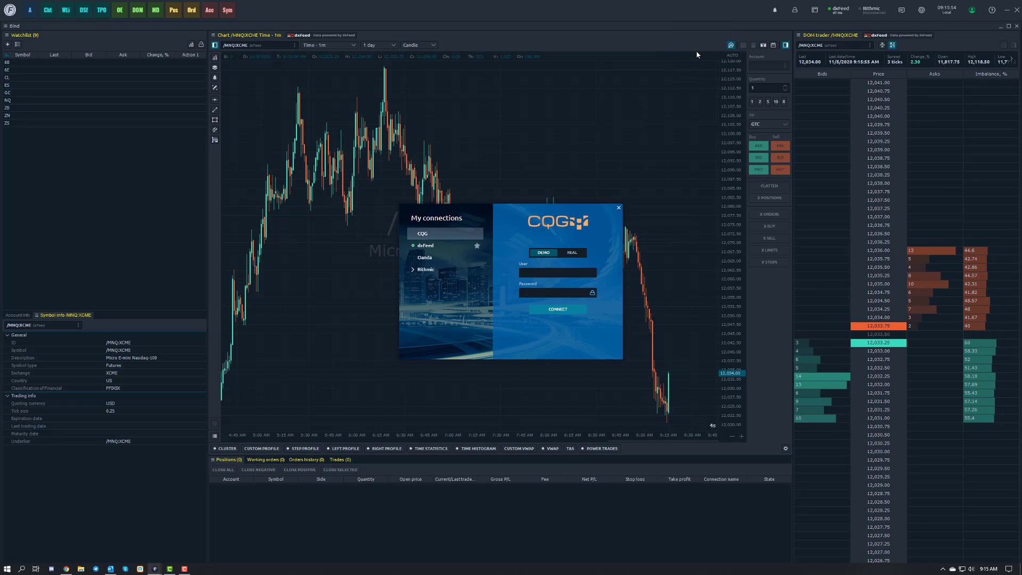
left_click(436, 246)
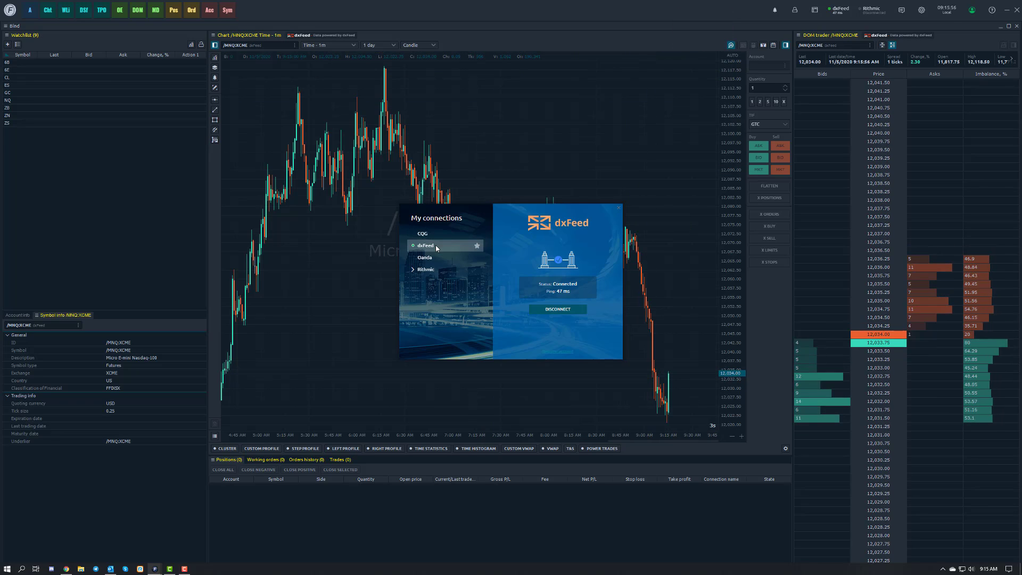
left_click(562, 310)
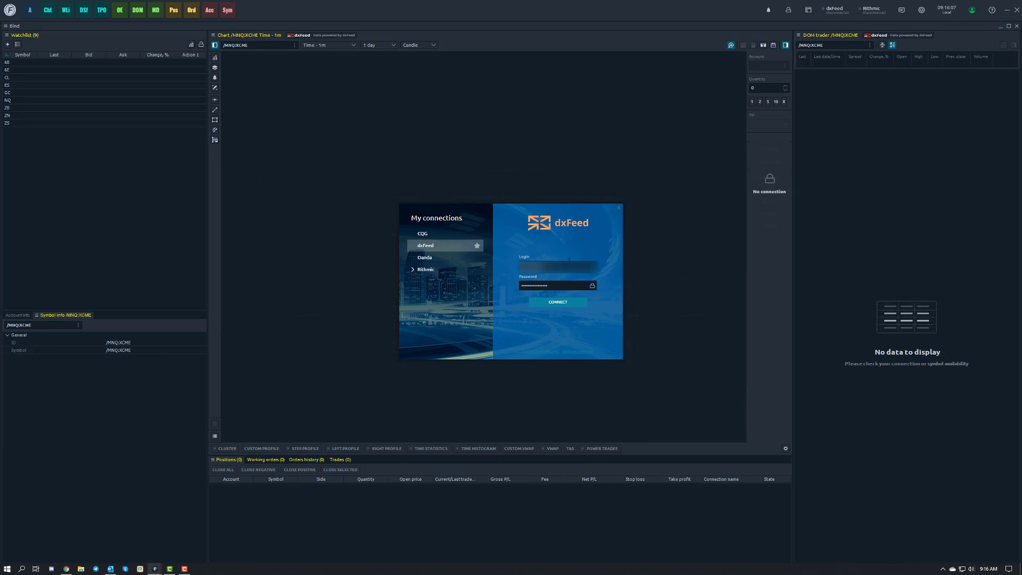
Read the dxFeed login and password in the Outlook email, then close it.
key("alt+Tab")
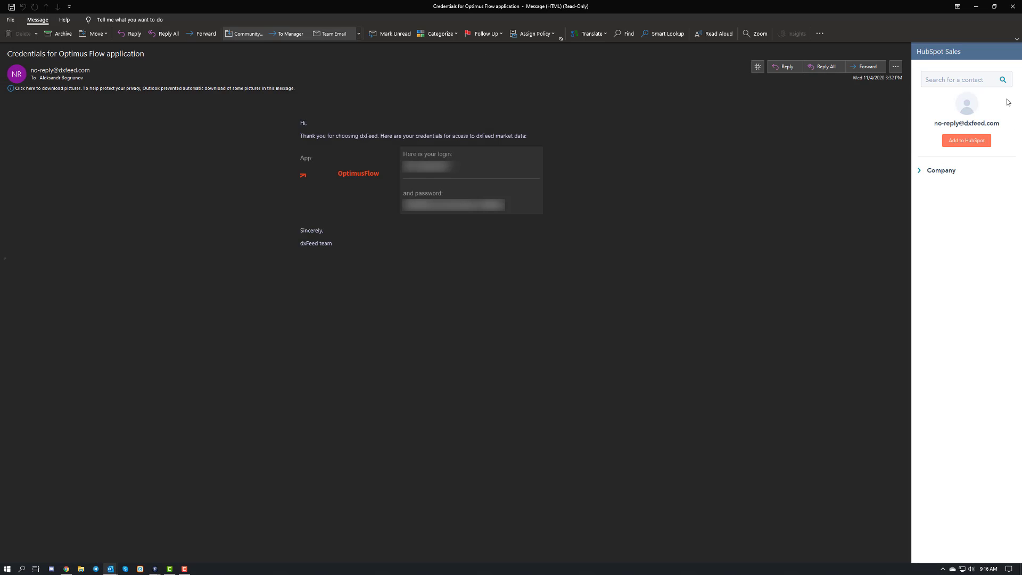
left_click(1013, 6)
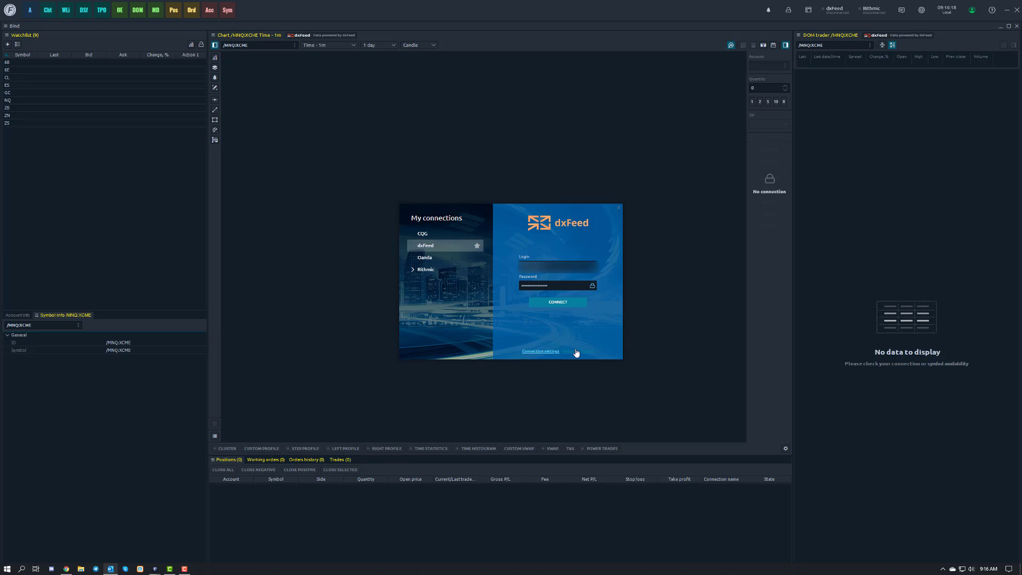
Connect dxFeed with the purchased credentials until the status reads Connected.
left_click(574, 303)
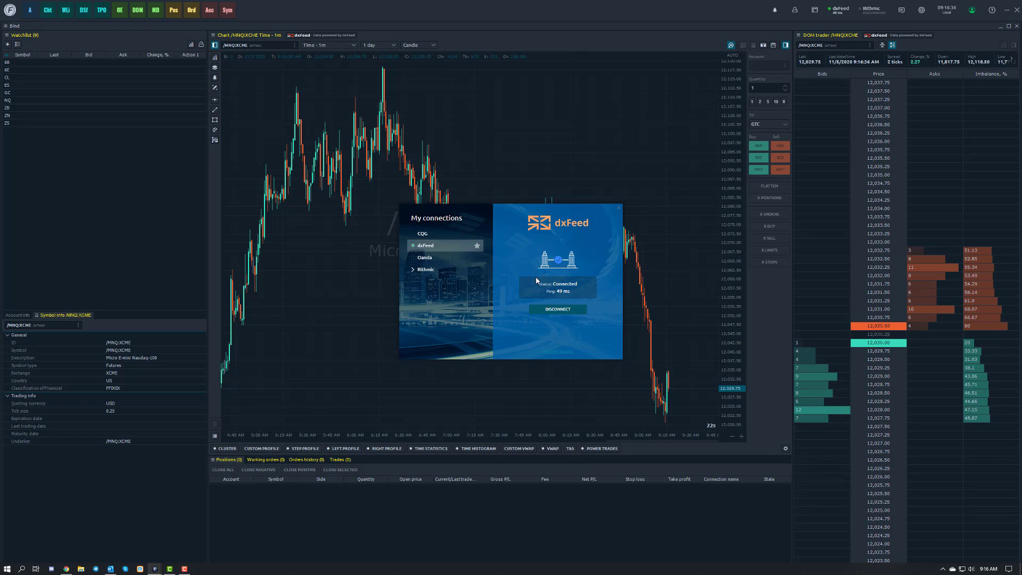
left_click(476, 246)
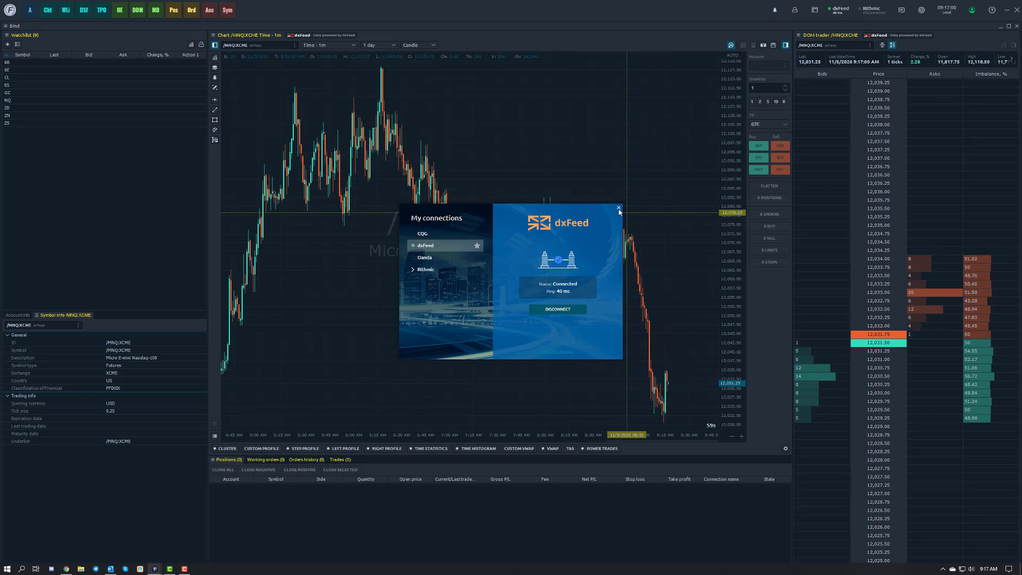
Close My connections and open the chart's symbol list with XCBT, XCEC, XCME, XEUR, XNYM.
left_click(618, 209)
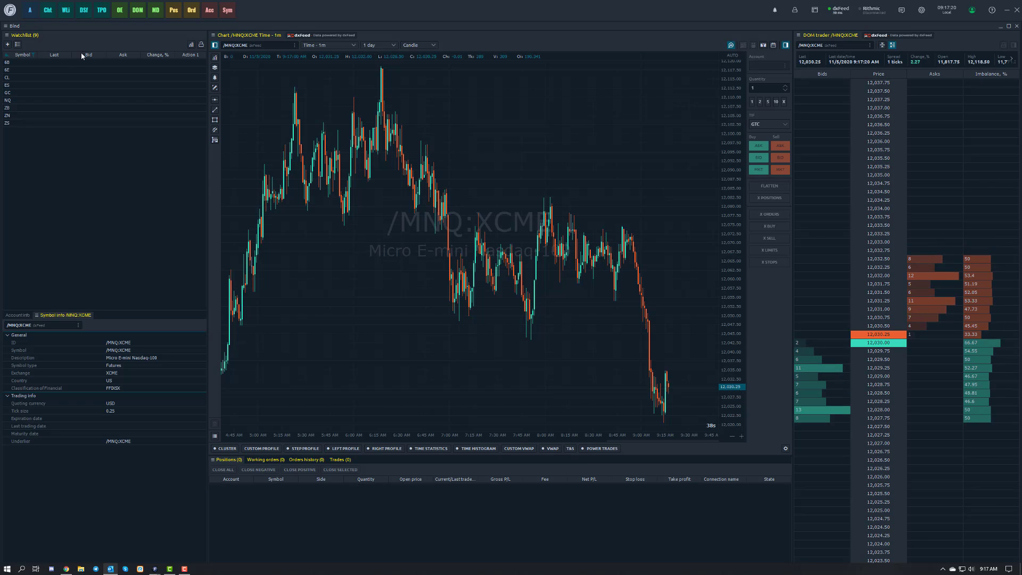
left_click(261, 45)
left_click(261, 44)
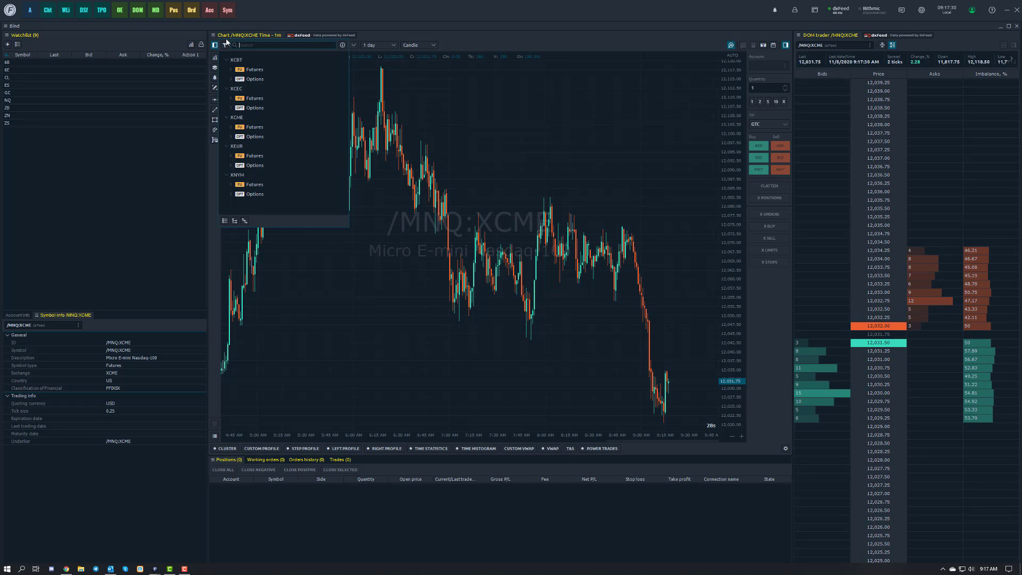
Expand XCME futures and the /ES:XCME E-mini S&P 500 contracts, Dec-20 through Dec-21.
left_click(230, 127)
scroll(248, 136, "down", 3)
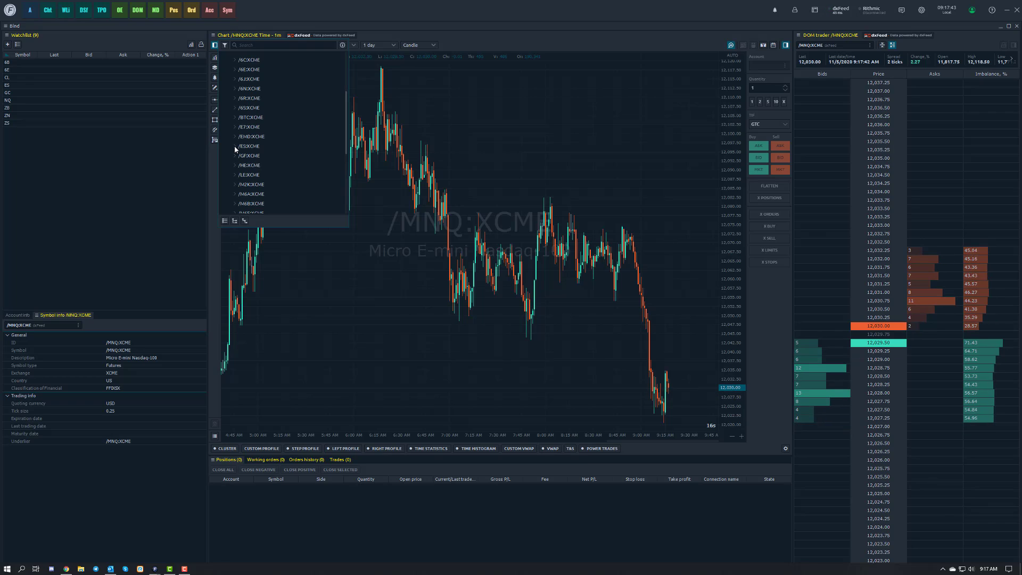
left_click(234, 146)
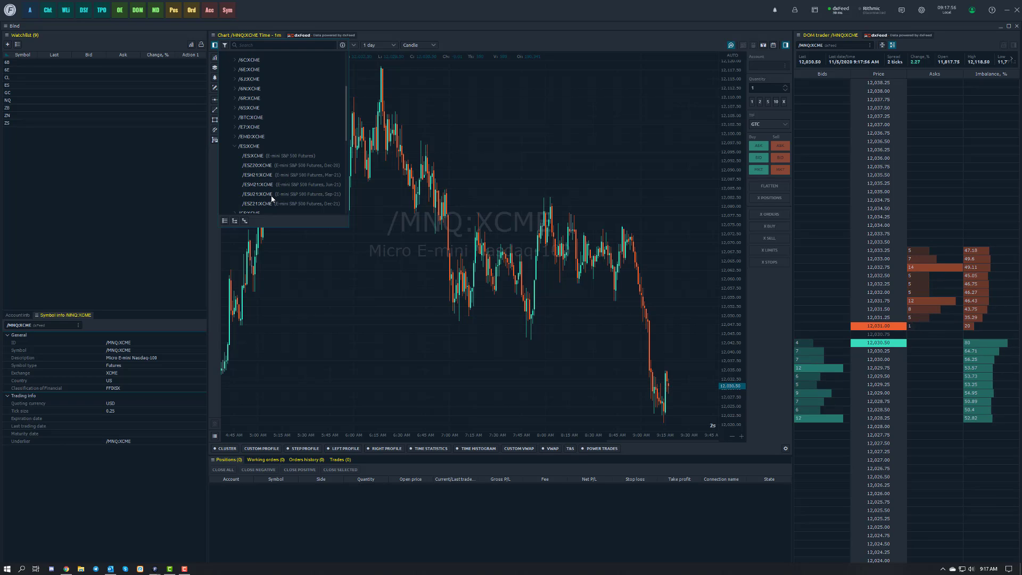
left_click(290, 159)
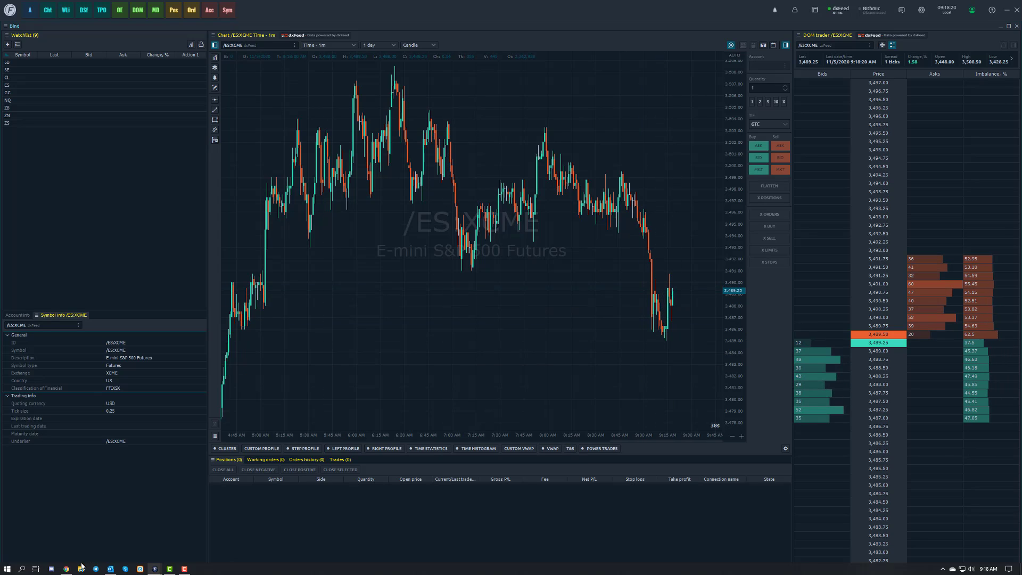
Switch to Chrome to show the dxFeed Review and Pay page for the $99/mo CME order.
left_click(66, 569)
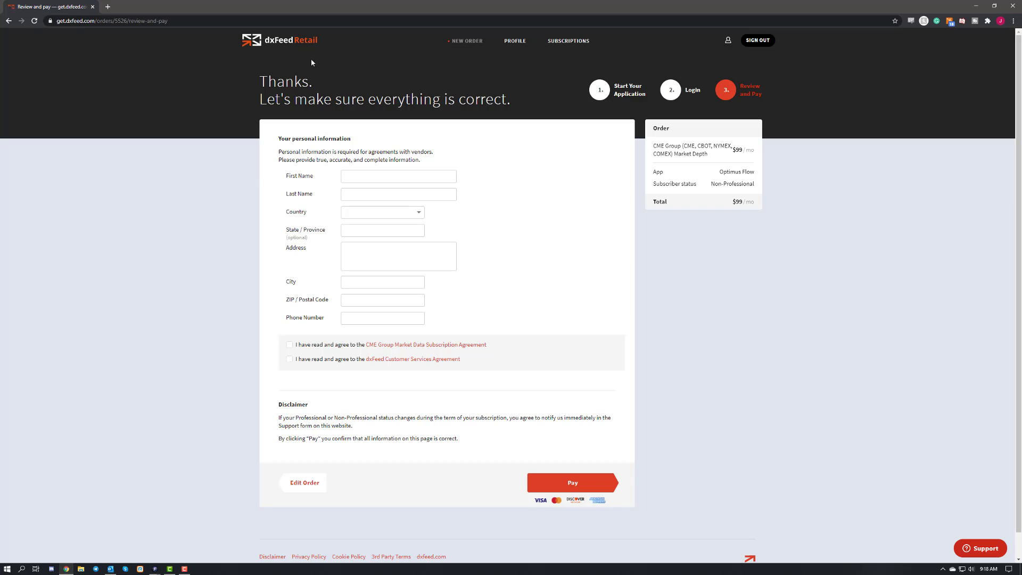